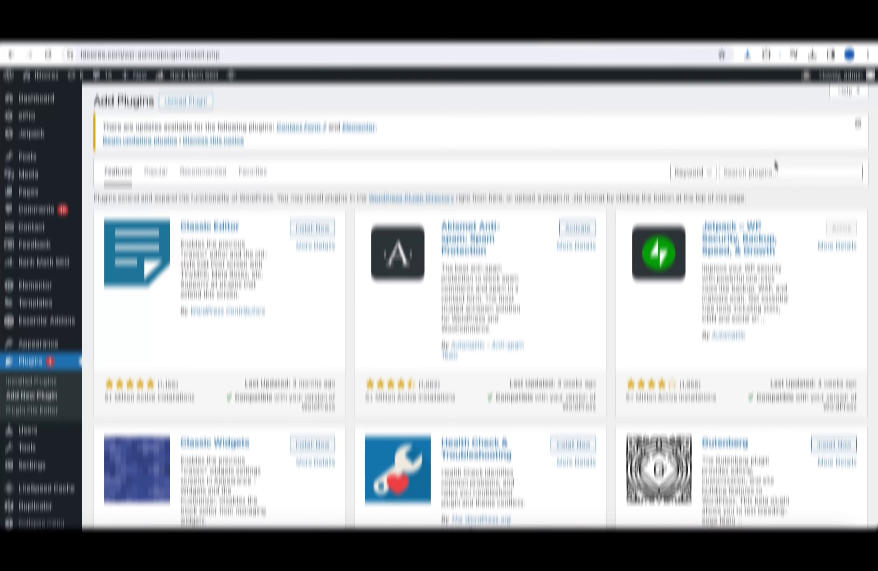
Search the plugin directory for "seo" and locate the Rank Math SEO with AI SEO Tools plugin
click(770, 171)
text(seo)
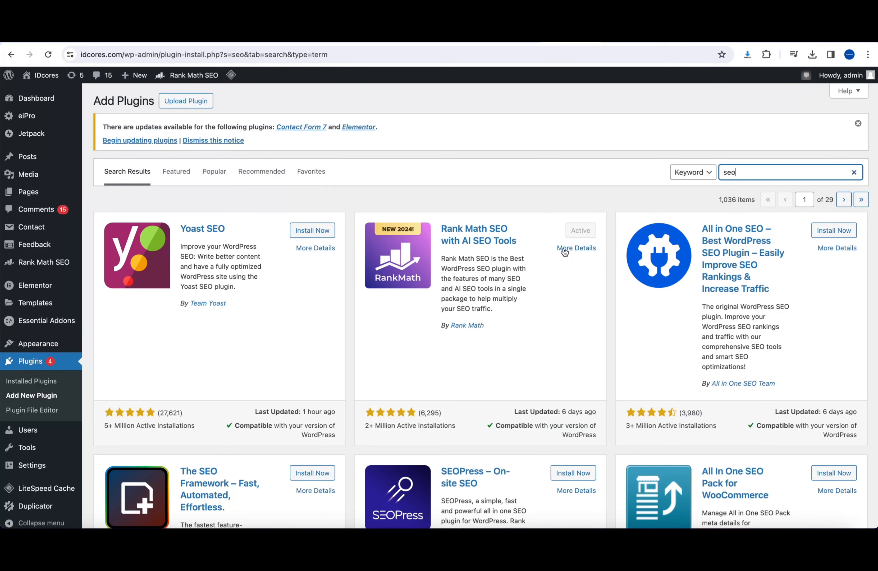
scroll(563, 247, down, 5)
scroll(563, 247, down, 7)
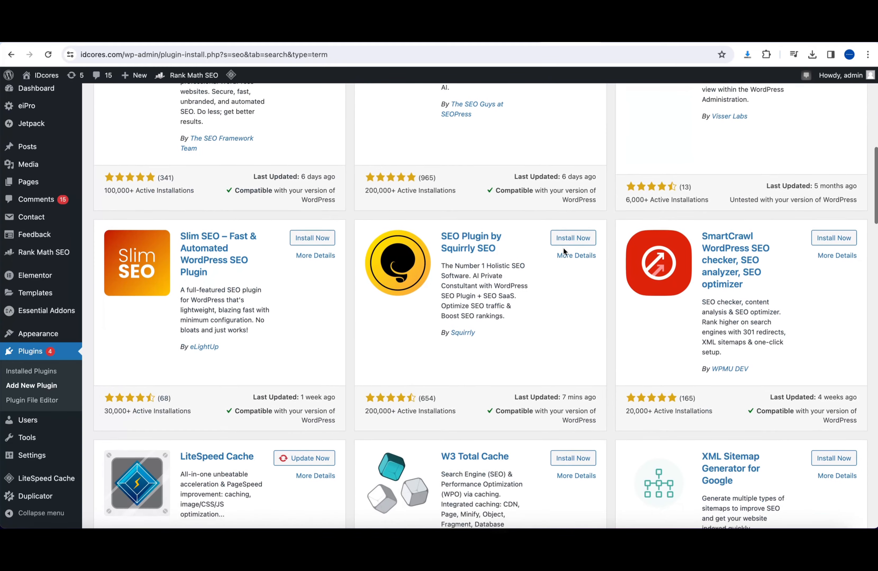
scroll(563, 247, up, 15)
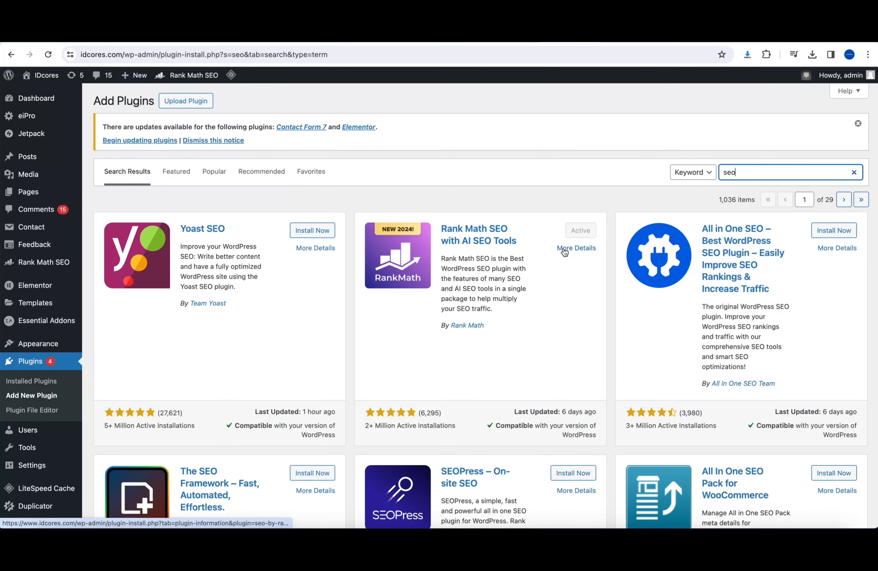
drag(441, 228, 516, 244)
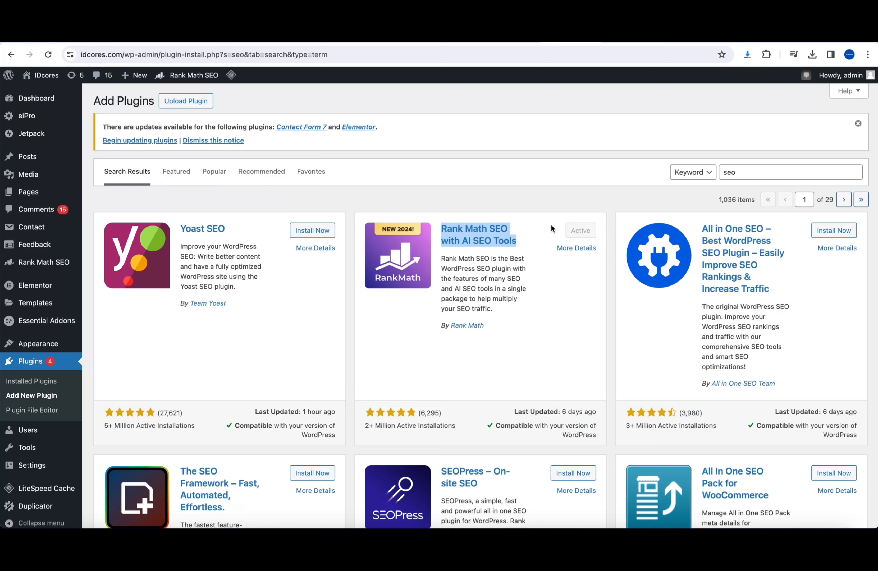
click(561, 225)
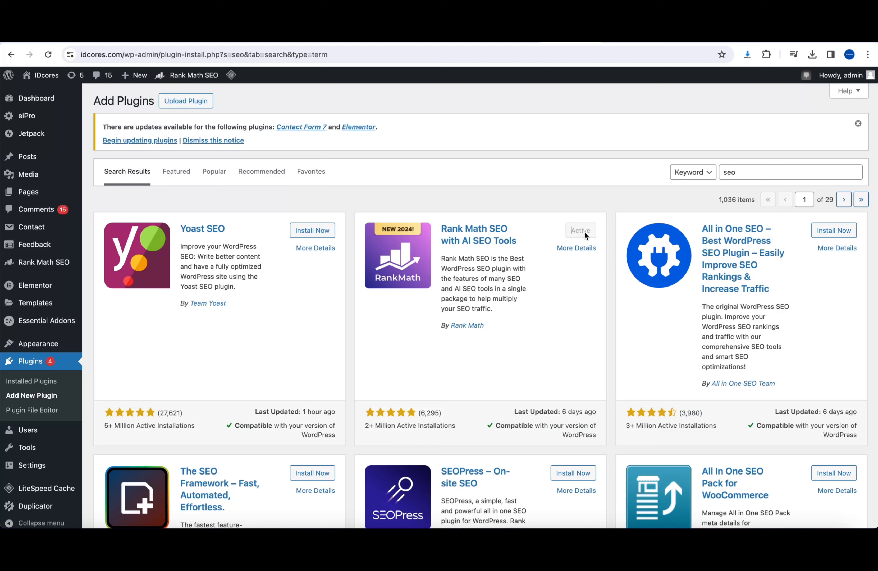
Open Rank Math SEO's General Settings and review the Links options for redirects, nofollow, external links and affiliate prefixes
mouse_move(67, 264)
mouse_move(70, 263)
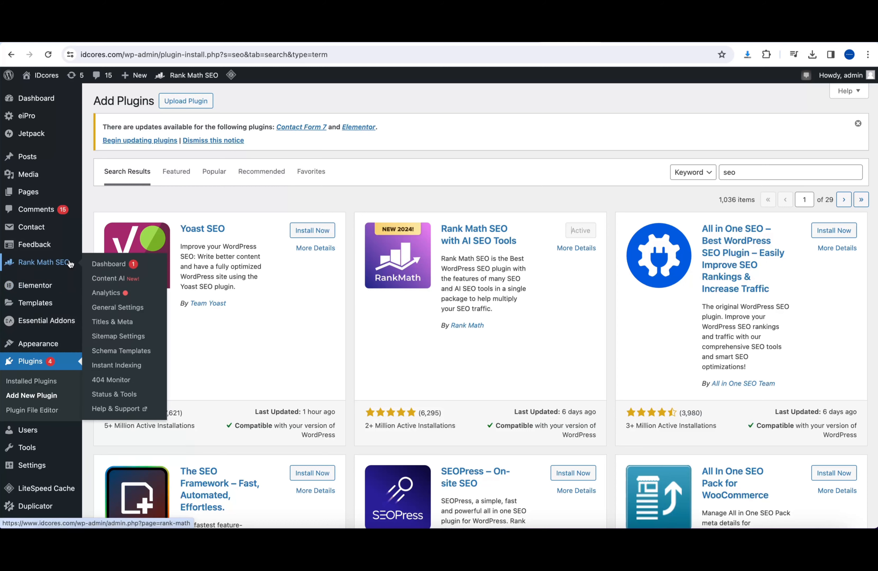
click(133, 313)
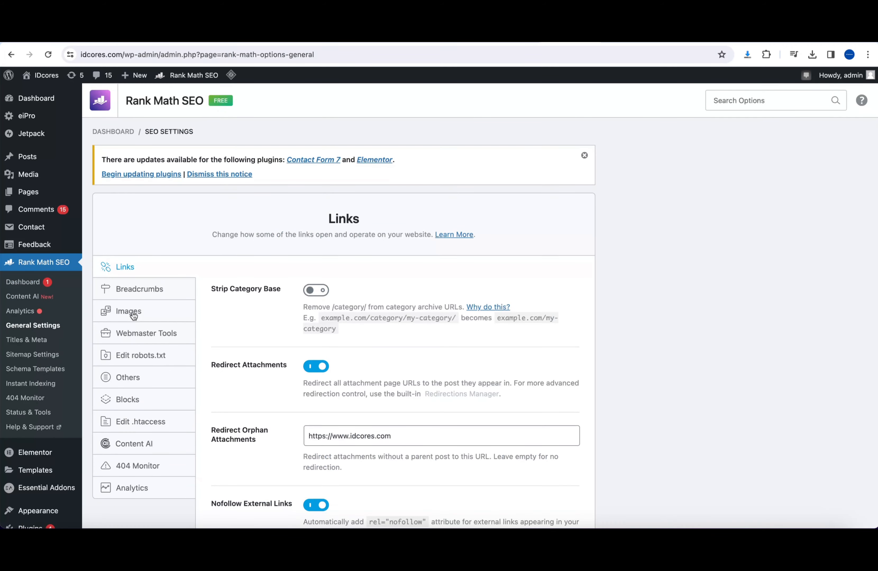
scroll(133, 316, down, 5)
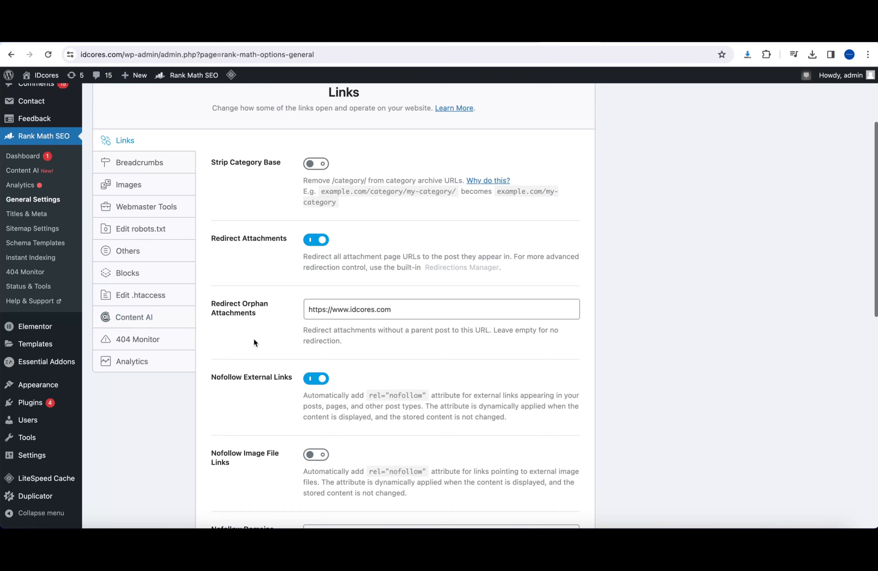
scroll(254, 342, down, 5)
scroll(253, 341, up, 10)
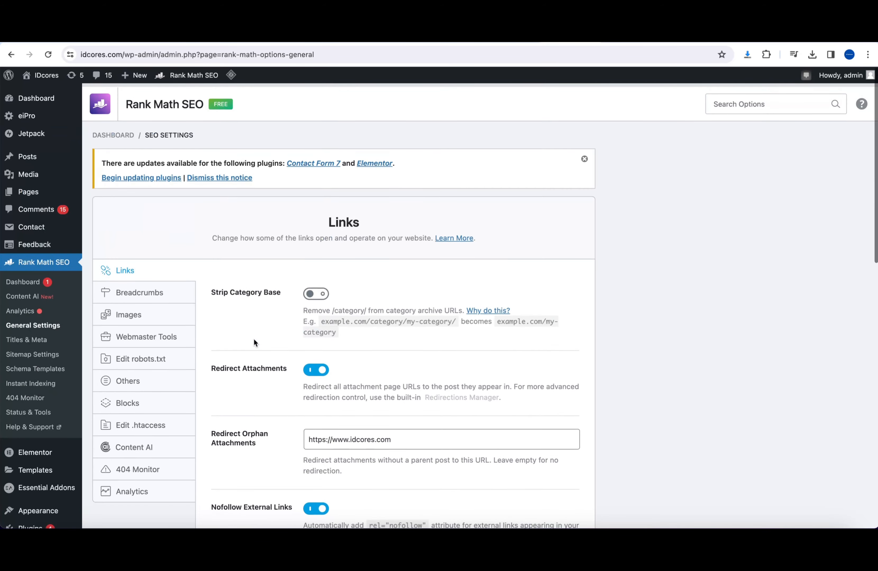
scroll(254, 342, down, 5)
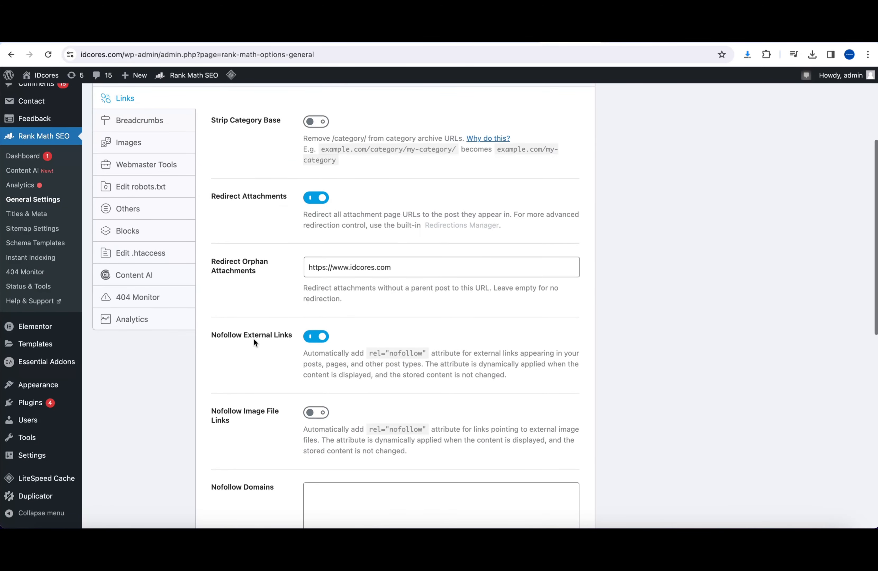
scroll(254, 341, up, 2)
scroll(254, 342, up, 1)
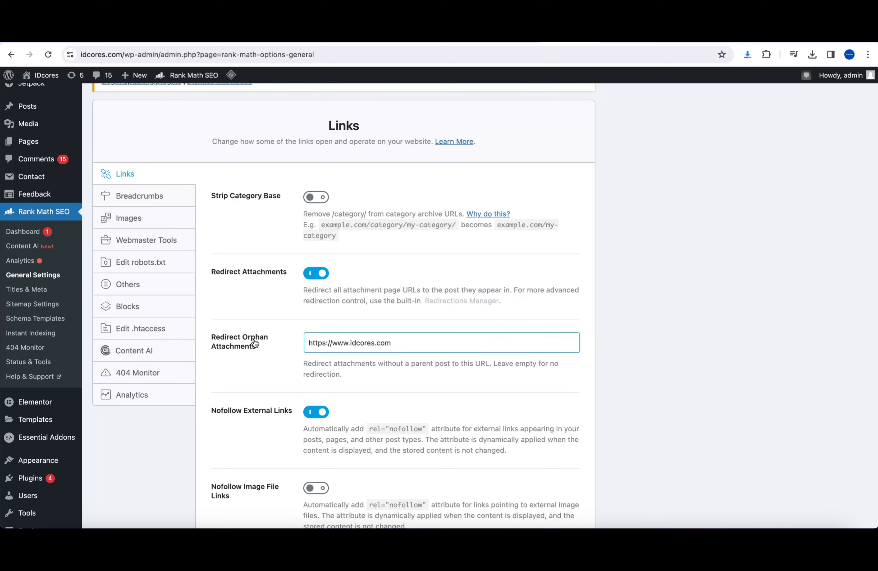
scroll(254, 343, down, 4)
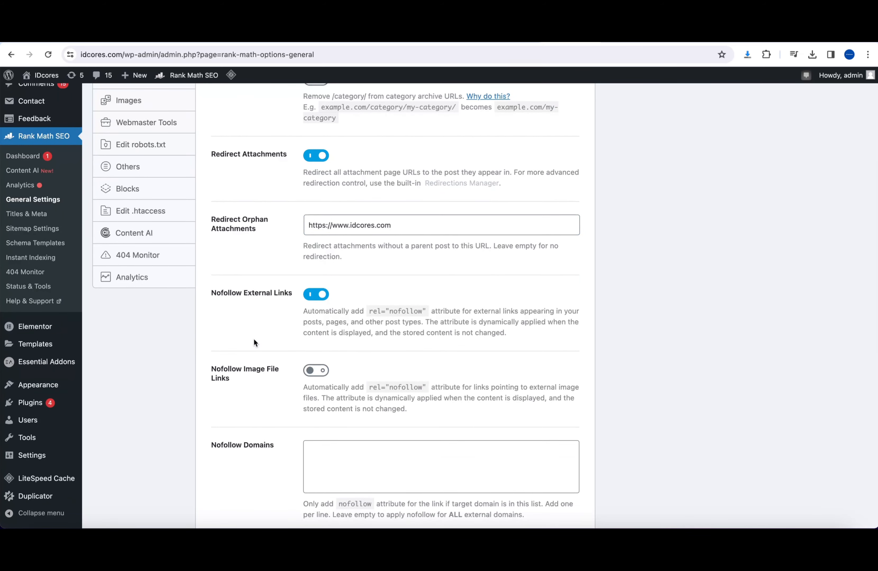
scroll(255, 342, down, 7)
scroll(254, 342, down, 5)
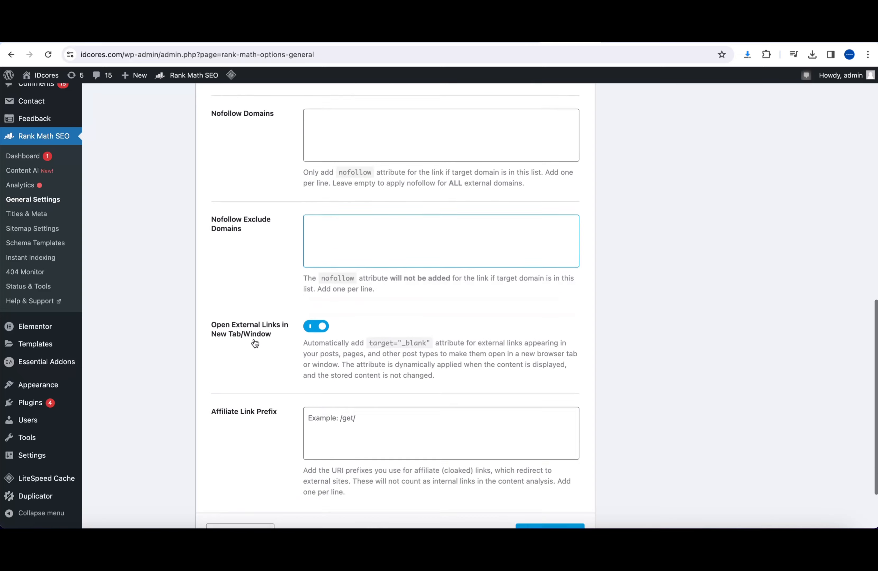
scroll(275, 407, up, 10)
scroll(268, 409, up, 9)
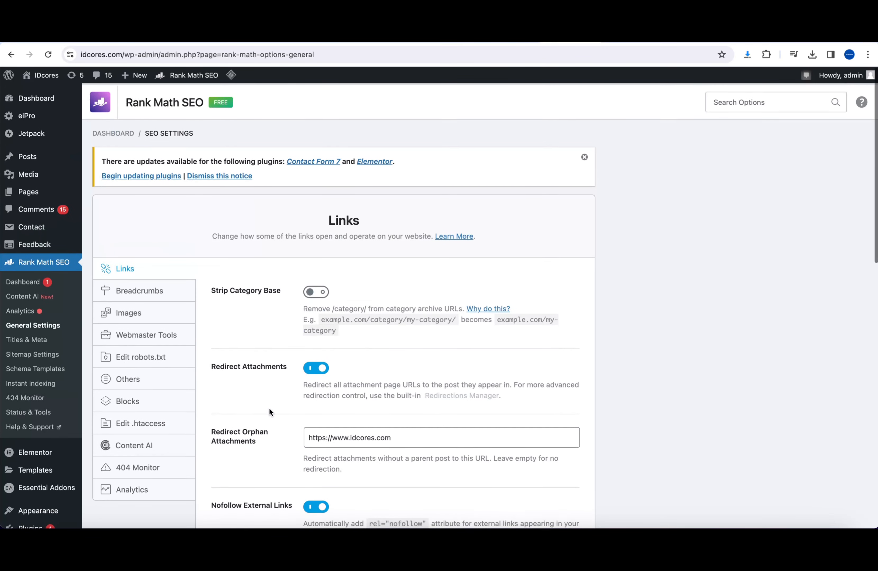
Examine the Nofollow External Links option in the Links settings
scroll(269, 410, down, 6)
drag(206, 379, 298, 386)
click(372, 391)
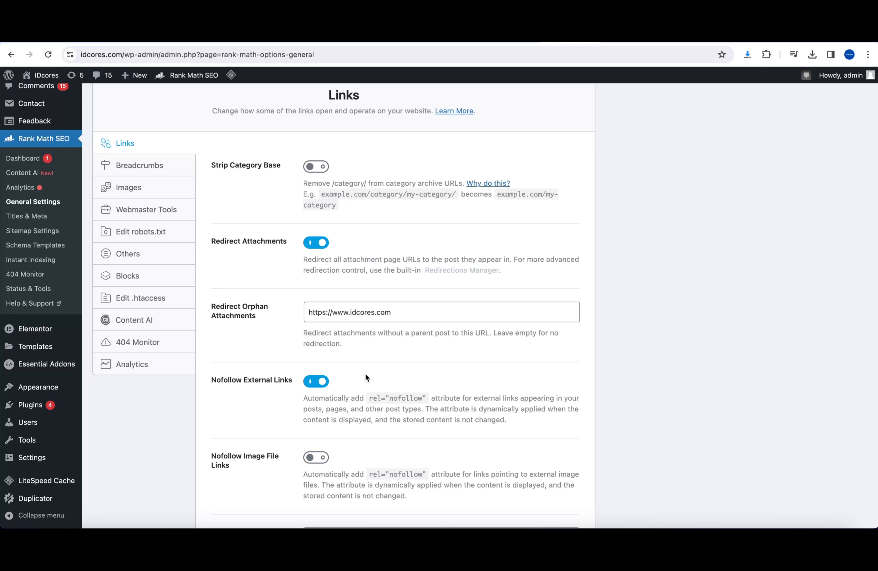
Review the Breadcrumbs settings and the Images options for missing ALT, title, caption and description attributes
click(163, 168)
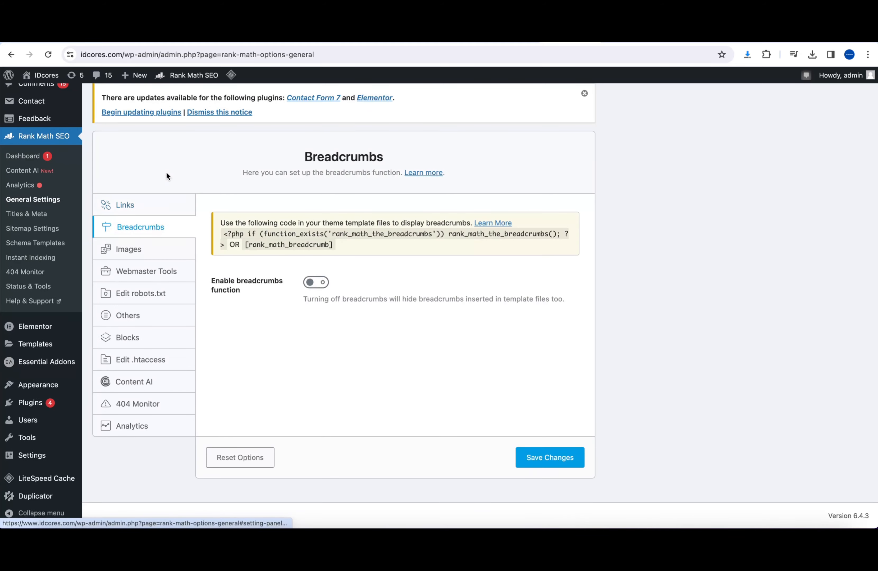
click(138, 247)
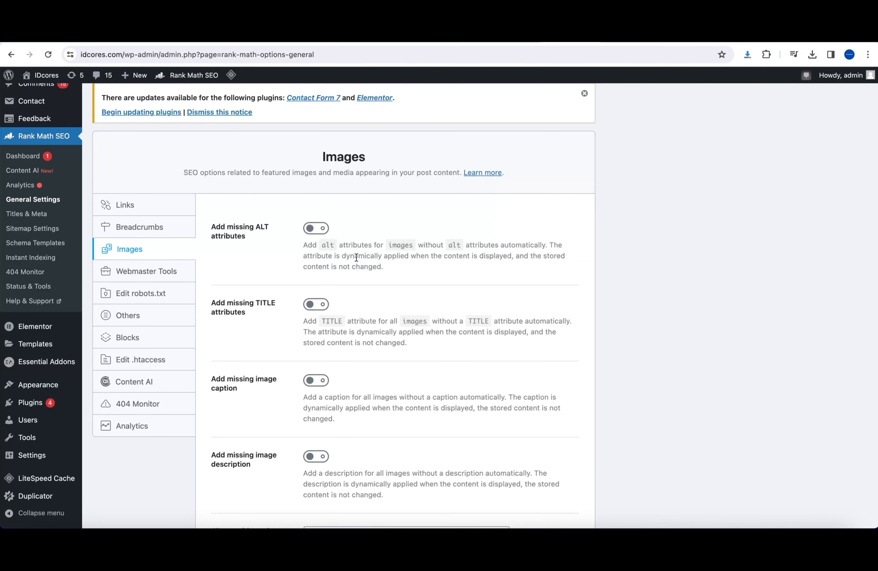
scroll(356, 259, down, 10)
scroll(356, 259, down, 7)
scroll(355, 255, up, 16)
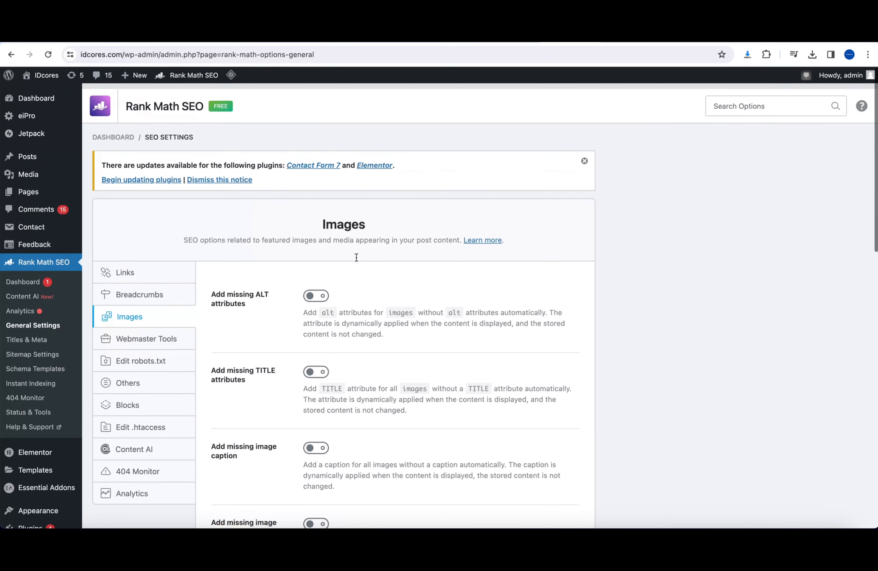
scroll(169, 343, down, 1)
Look through the robots.txt editor and the Others and Blocks sections of the General Settings
click(168, 343)
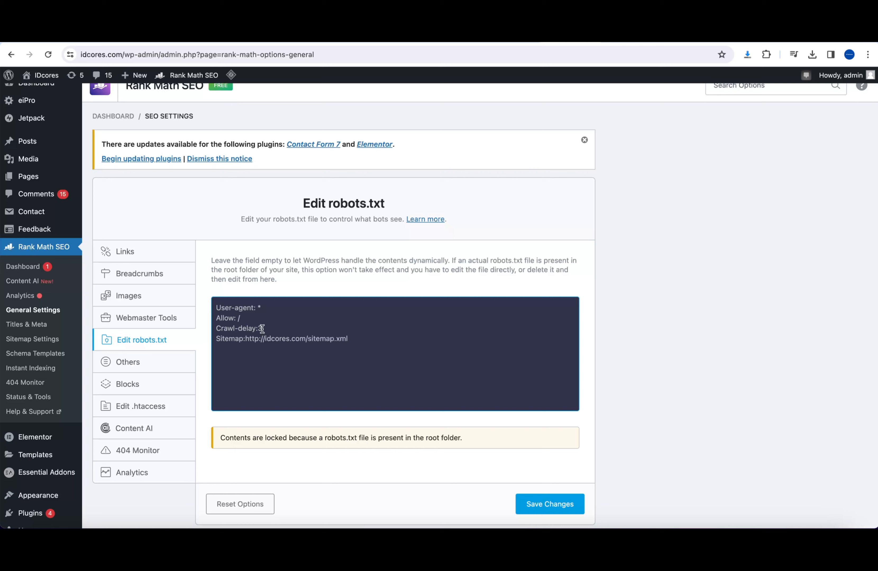
click(157, 364)
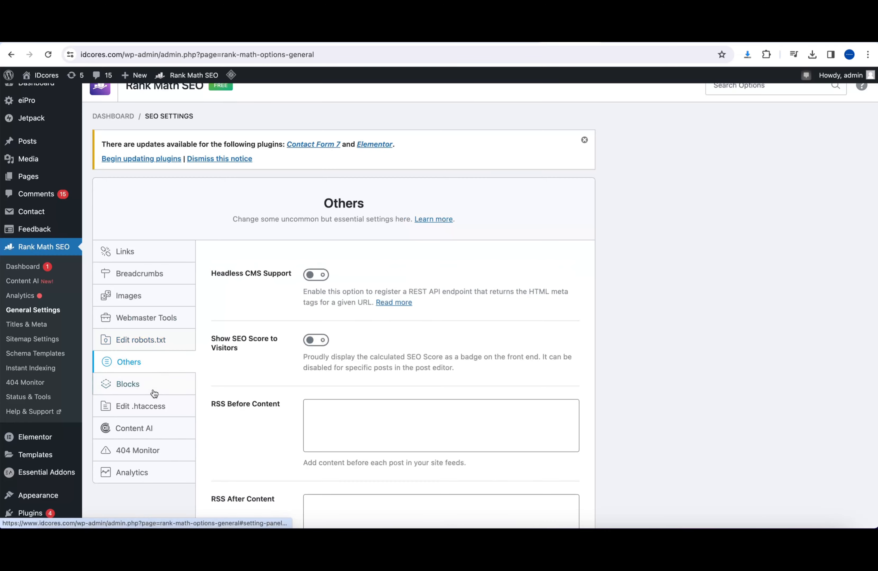
click(153, 388)
Open the .htaccess editor in the General Settings and examine the file's contents
click(155, 409)
scroll(166, 398, down, 3)
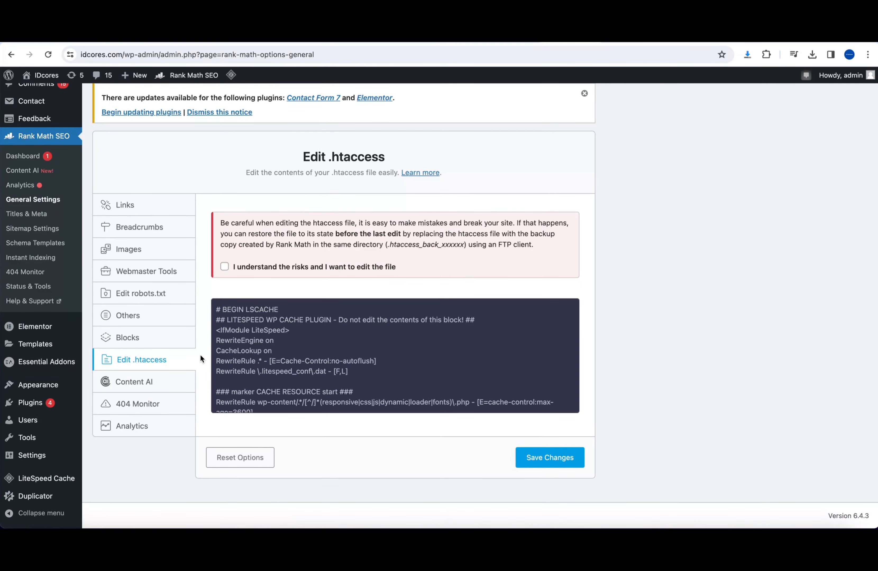
click(266, 336)
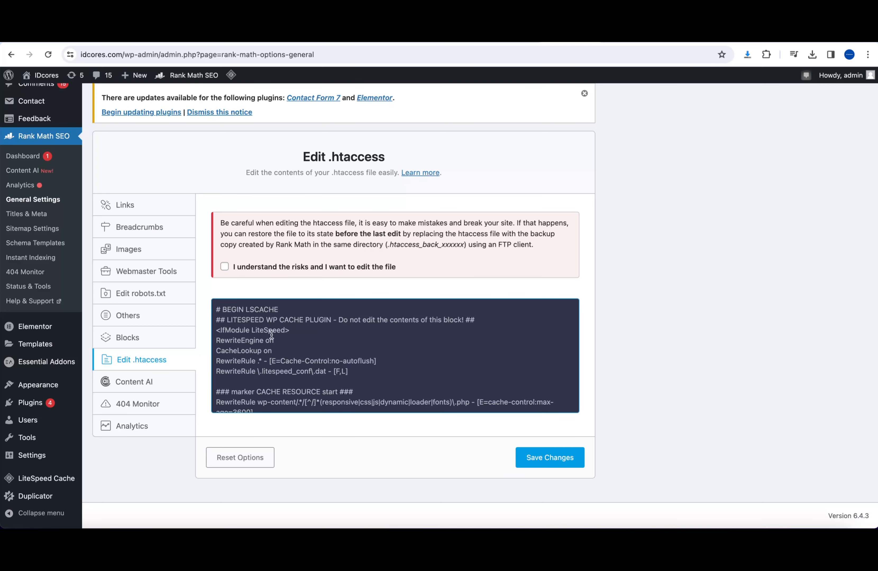
scroll(273, 308, up, 3)
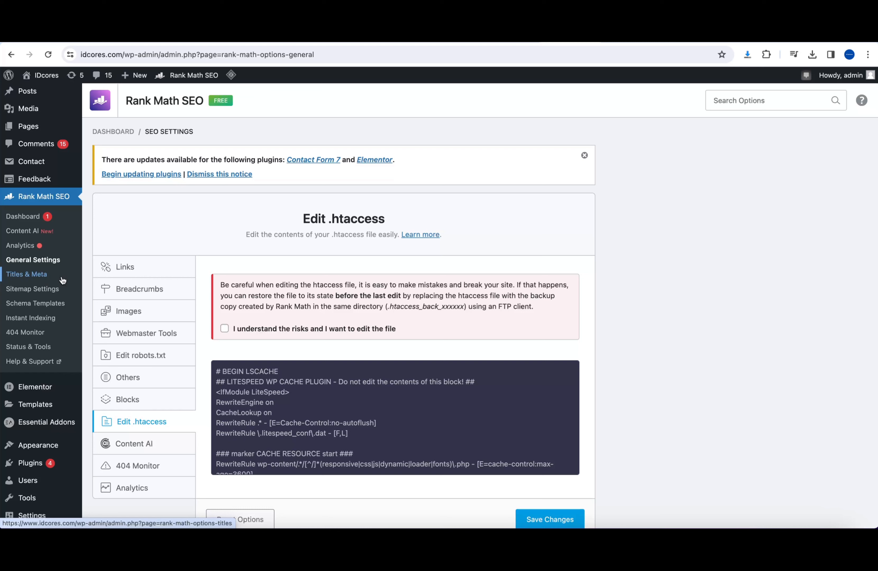
Open the Titles & Meta settings and review the Robots Meta, Advanced Robots Meta and noindex options under Global Meta
click(45, 275)
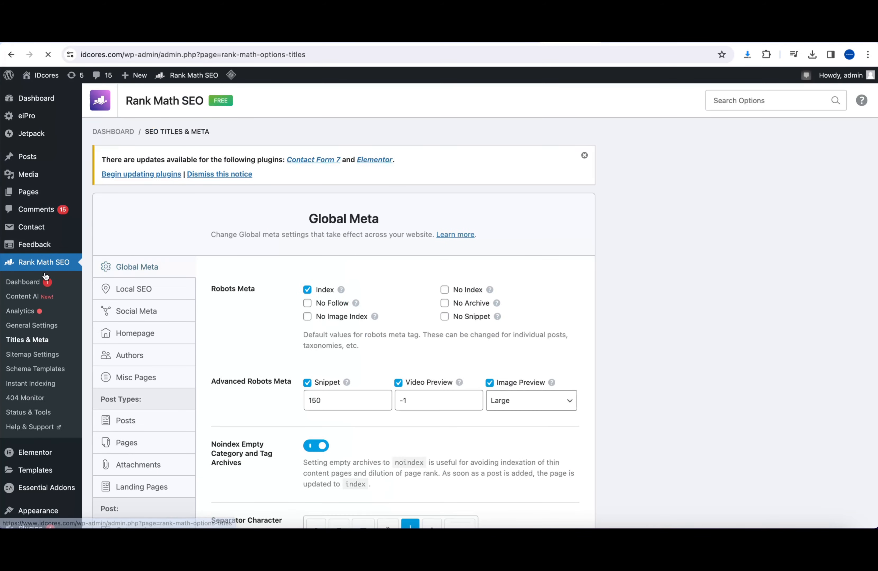
scroll(128, 227, down, 2)
scroll(128, 227, down, 3)
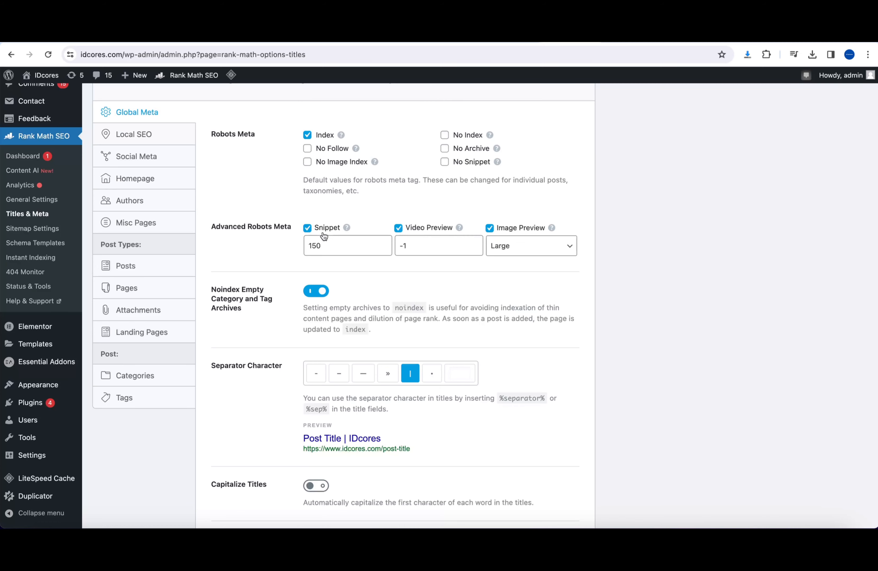
click(328, 241)
scroll(328, 242, down, 2)
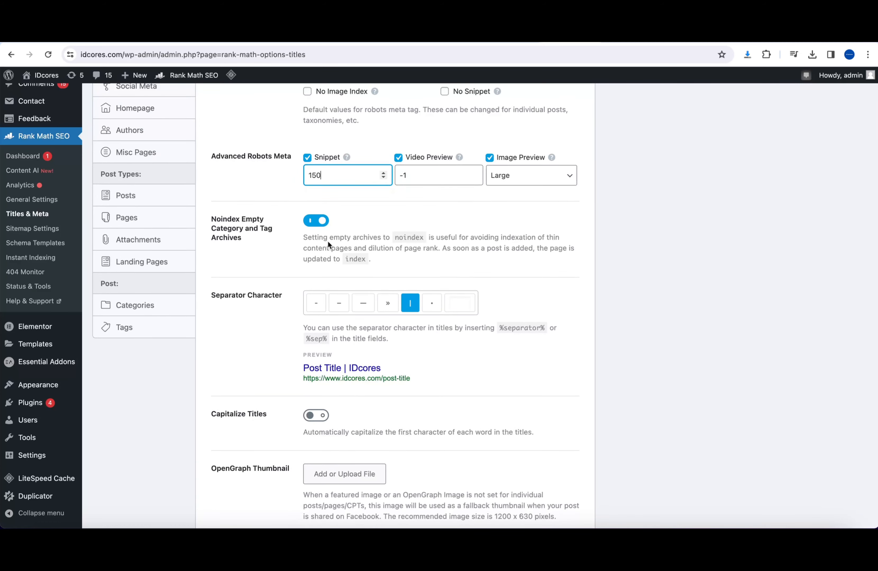
scroll(316, 264, down, 2)
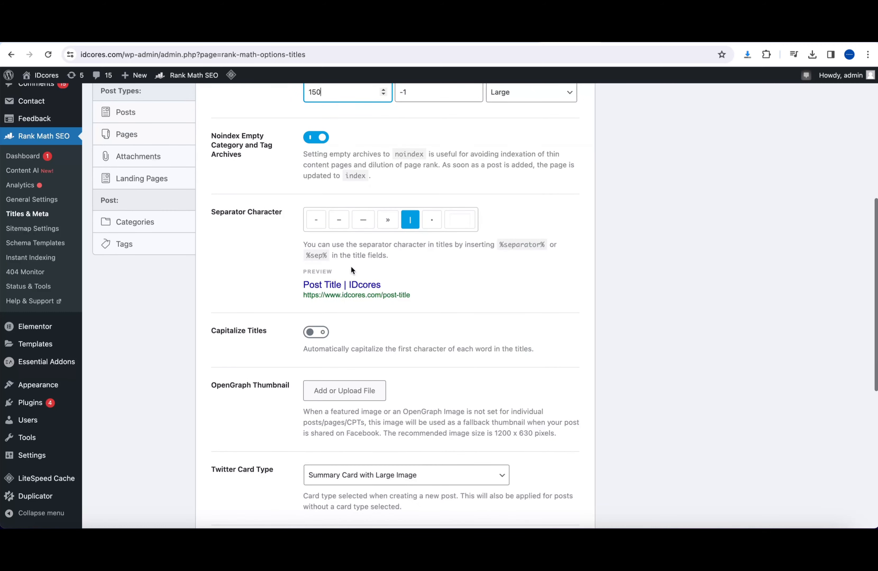
Try the dash variants as the title separator character, comparing the title preview, and set it back to the vertical bar
click(319, 228)
click(338, 227)
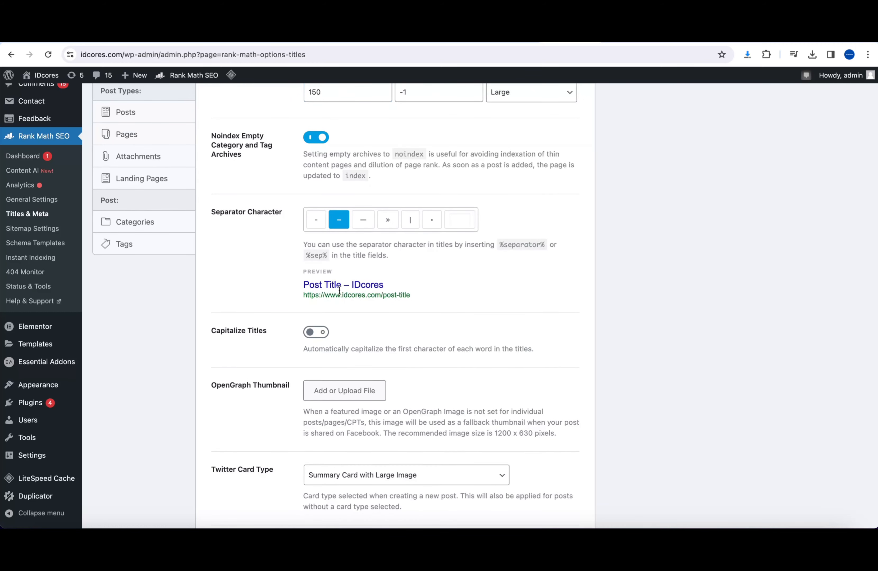
drag(351, 285, 344, 285)
click(363, 219)
click(410, 222)
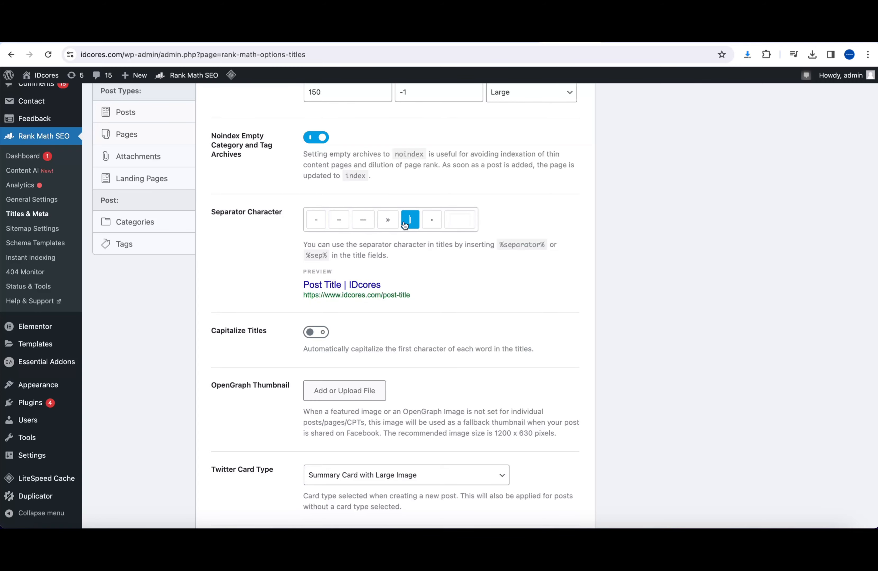
Review the remaining Global Meta options, including the OpenGraph thumbnail, Twitter card type and image watermarks
scroll(351, 305, down, 9)
scroll(353, 308, up, 7)
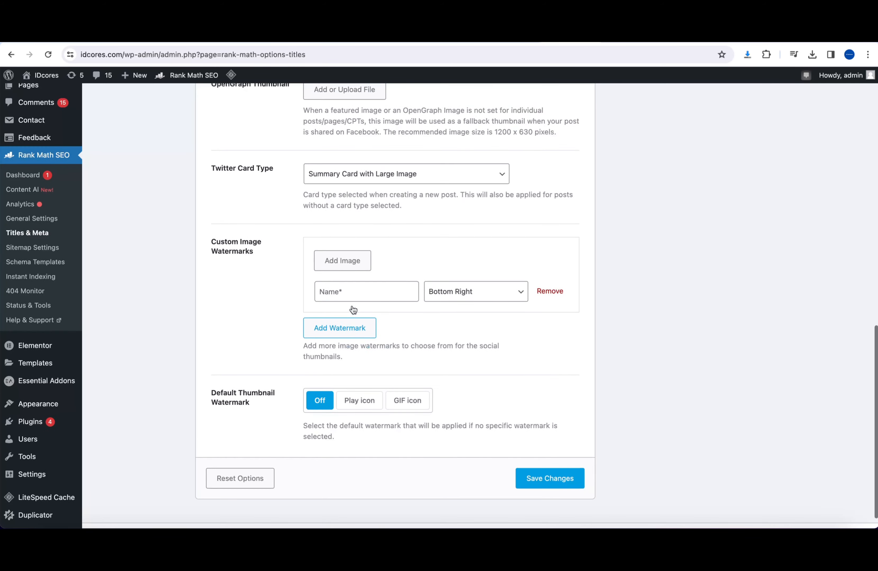
scroll(351, 285, down, 7)
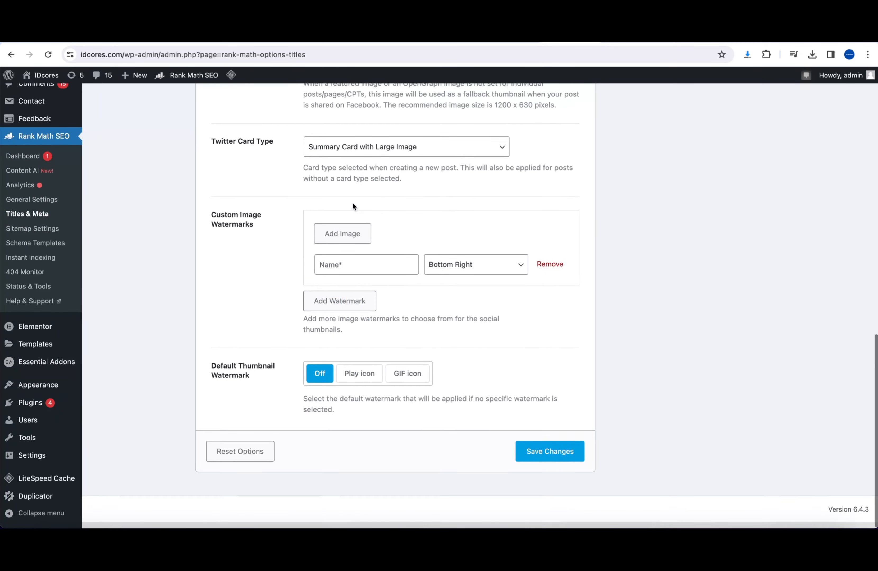
scroll(353, 202, up, 3)
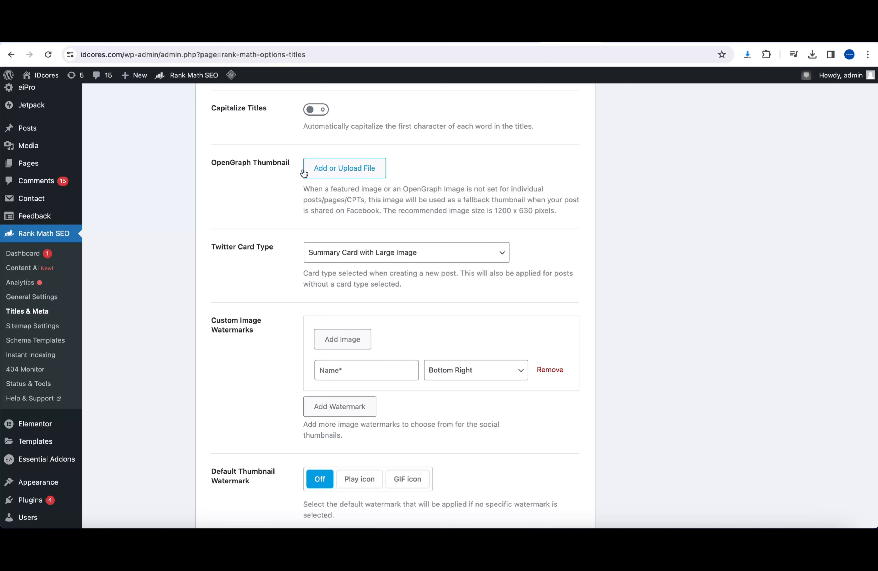
scroll(366, 184, up, 12)
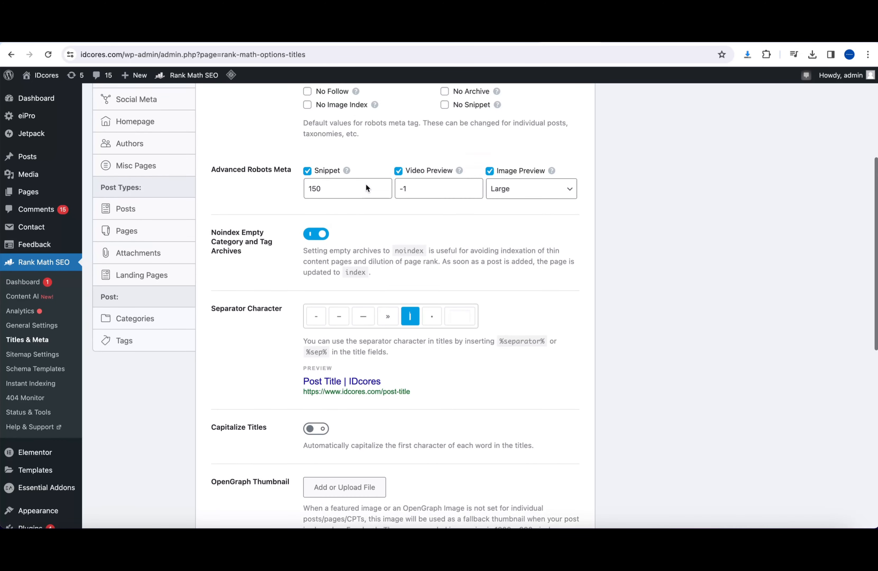
scroll(333, 276, down, 2)
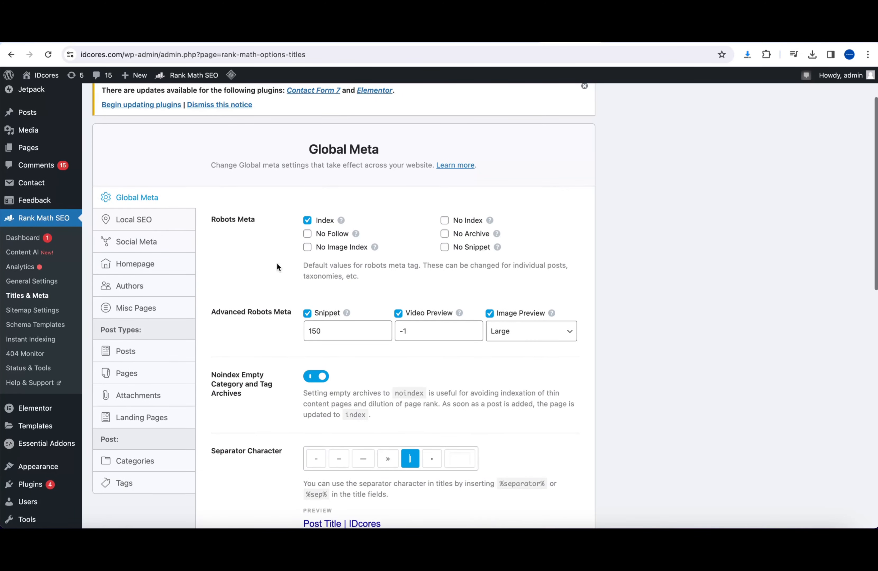
Review the Local SEO settings, from the organization type, website name and logo to the opening hours and phone number
click(183, 230)
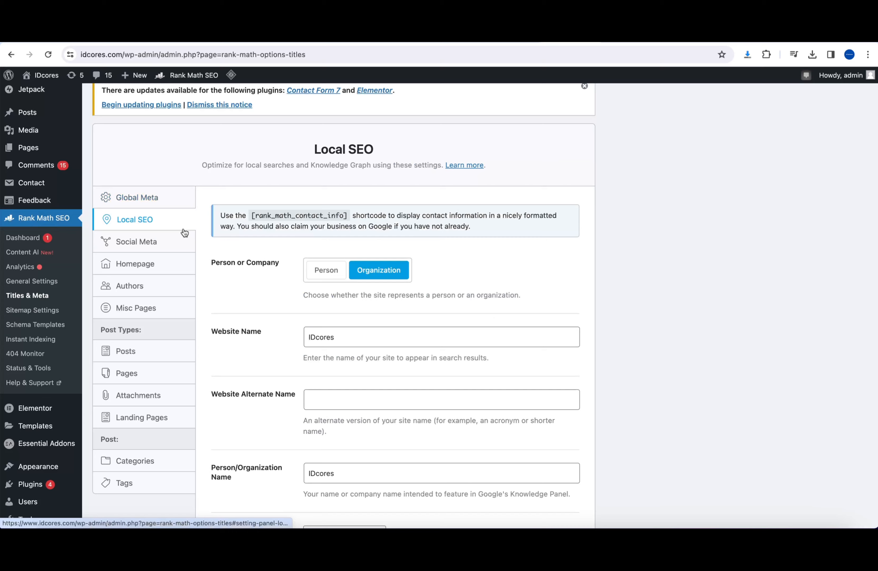
scroll(306, 247, down, 4)
click(307, 246)
scroll(307, 246, down, 3)
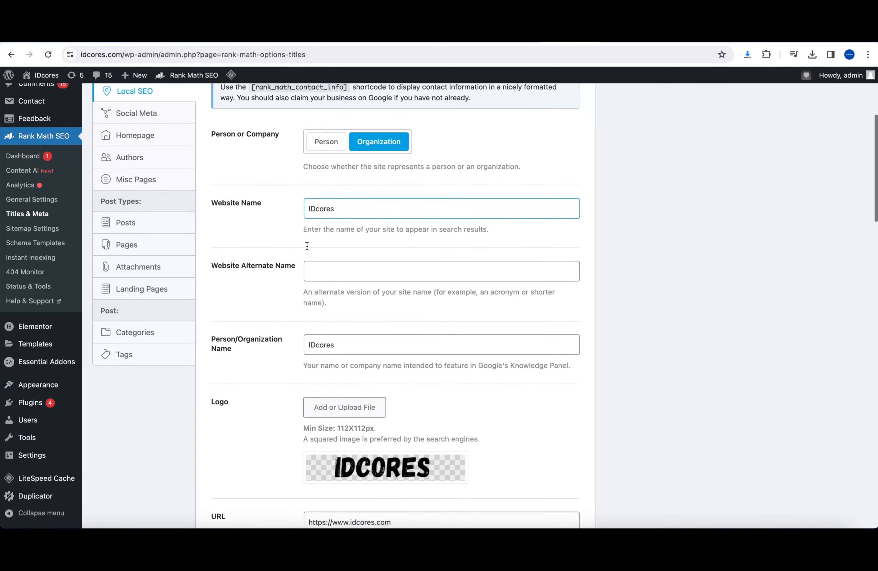
scroll(306, 245, down, 20)
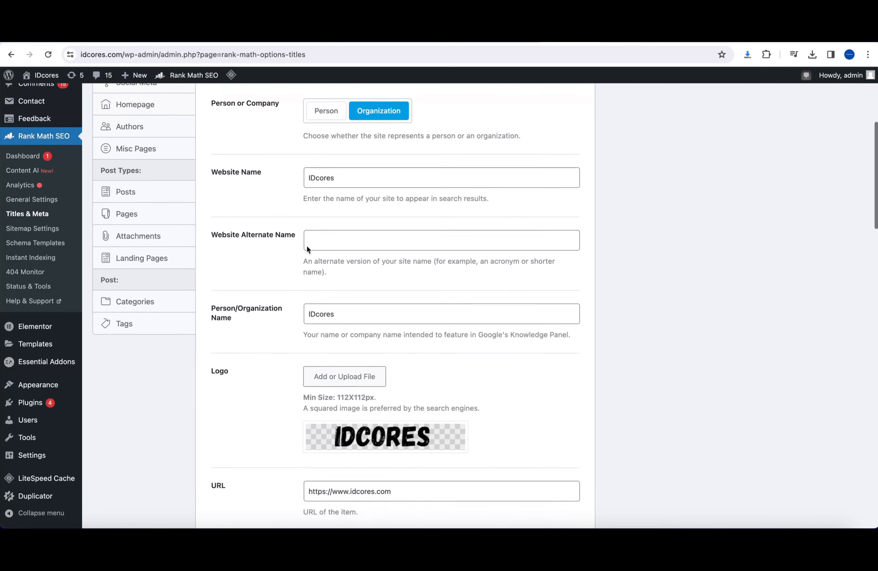
scroll(307, 248, down, 20)
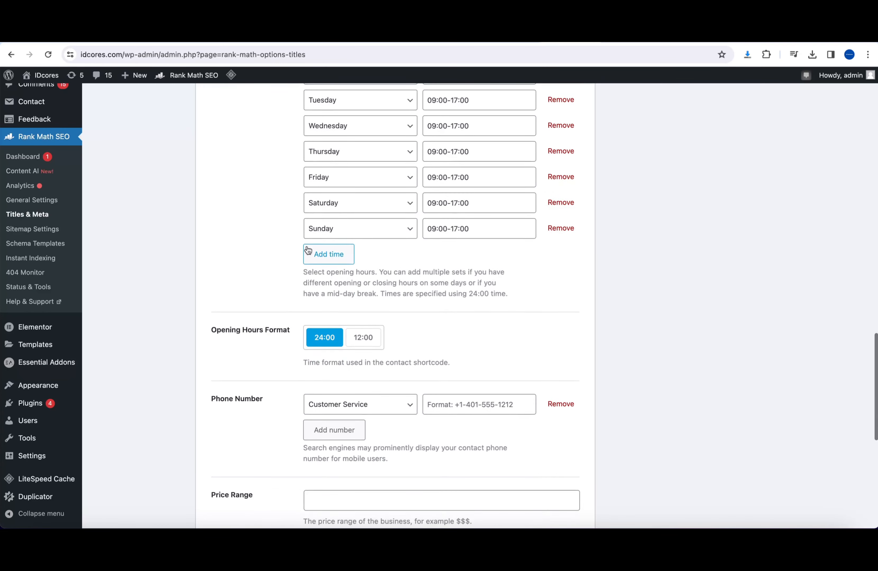
scroll(306, 246, up, 10)
scroll(303, 239, up, 20)
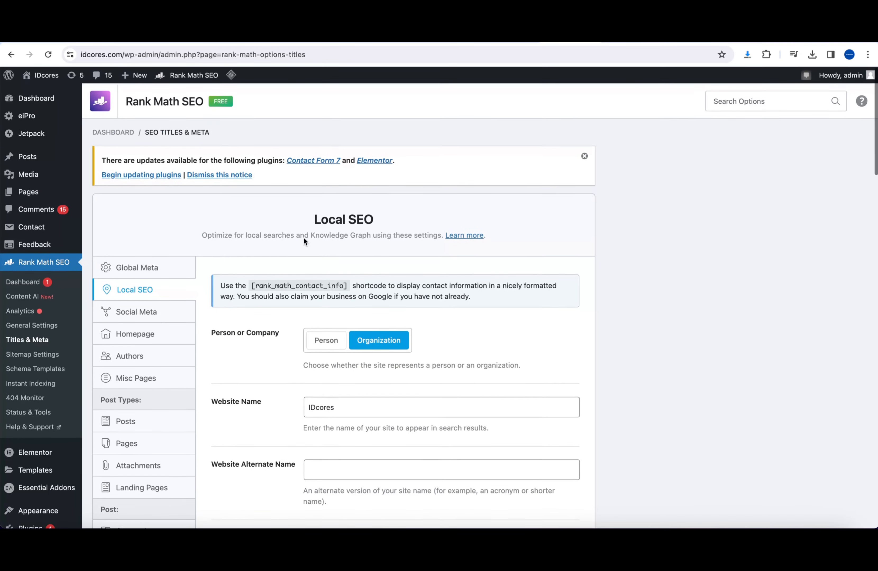
Review the Facebook fields in the Social Meta settings and open the Homepage settings
scroll(258, 320, down, 3)
click(171, 197)
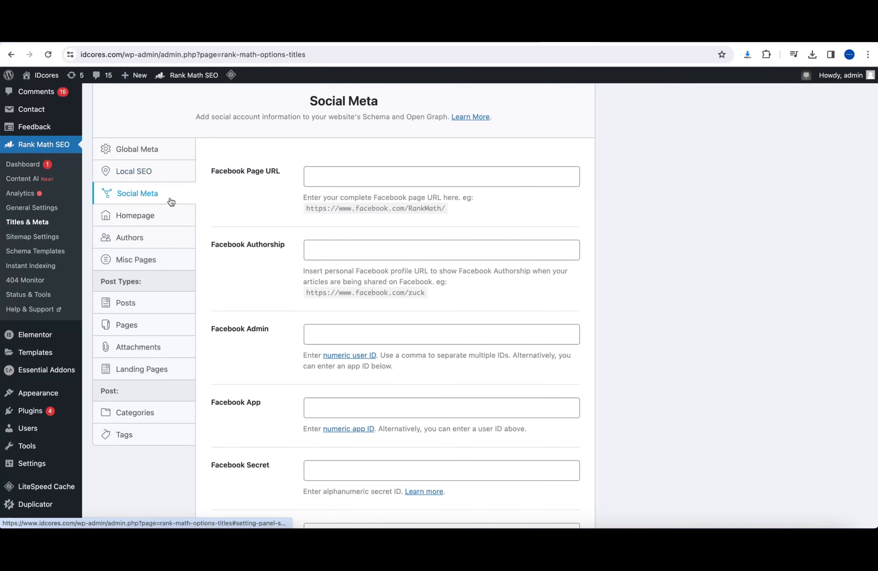
scroll(290, 249, down, 10)
scroll(291, 249, up, 10)
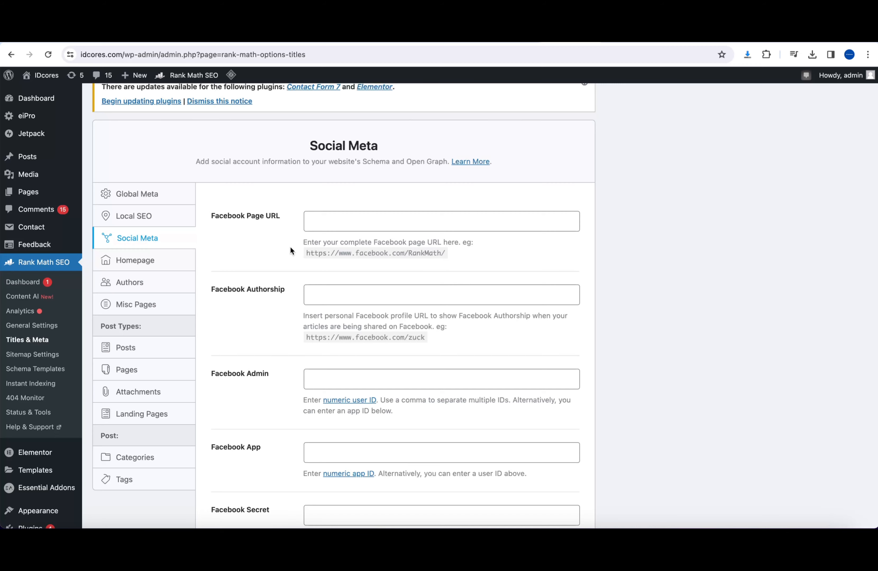
click(157, 256)
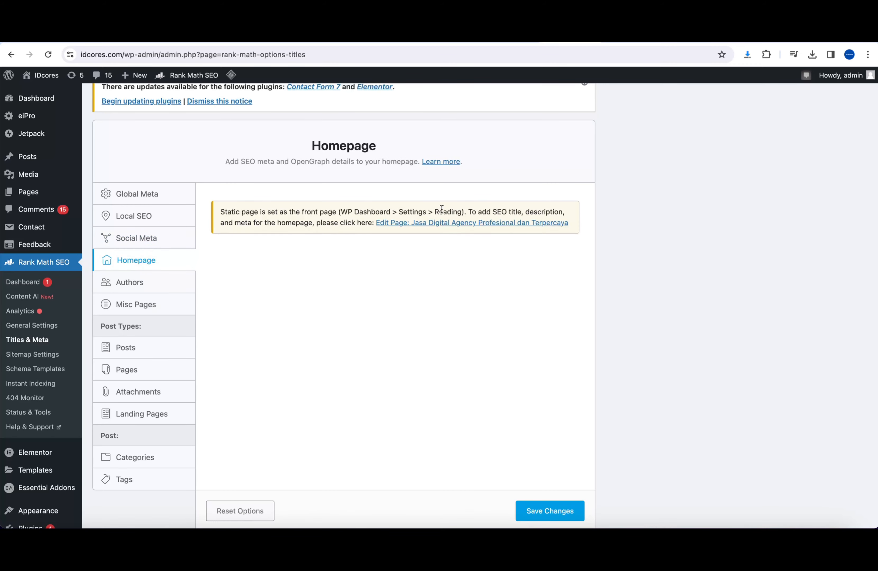
Set Author Archives to Disabled in the Authors settings
click(163, 289)
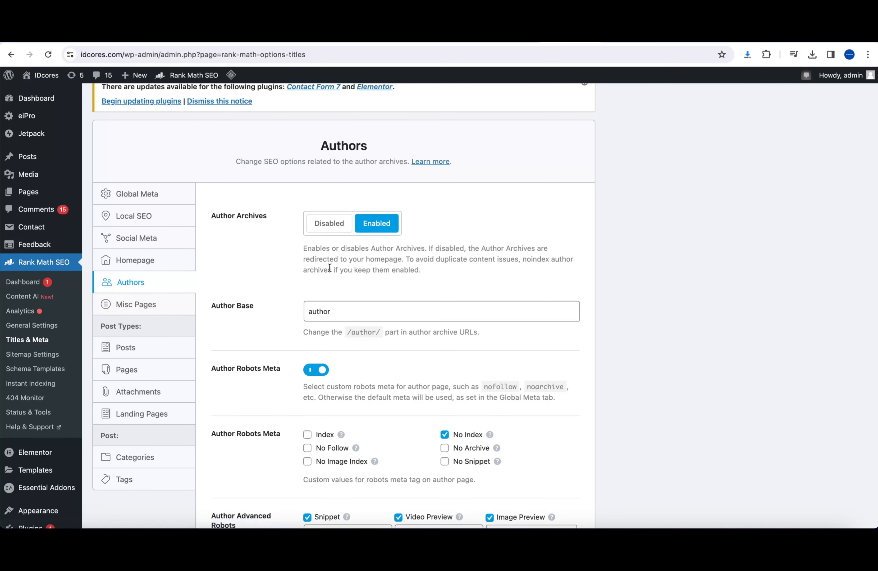
scroll(329, 267, down, 2)
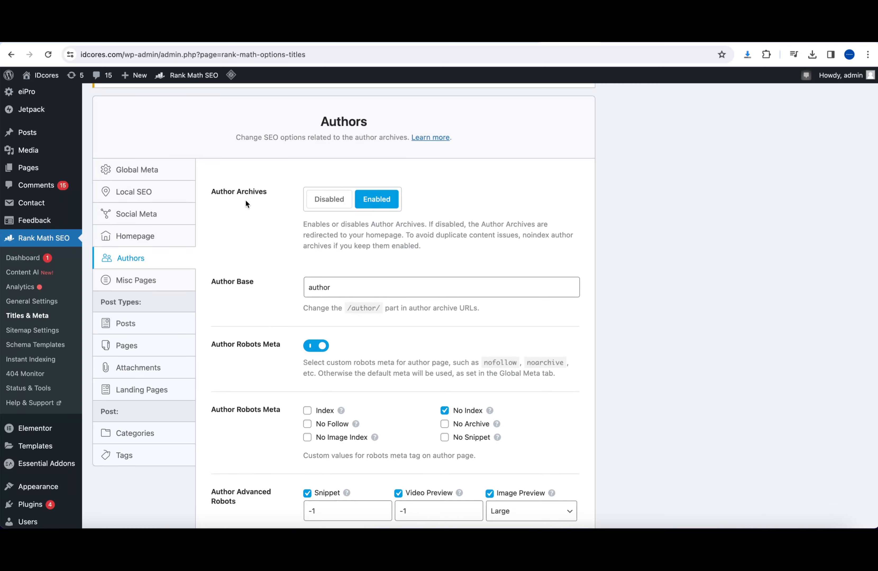
click(329, 200)
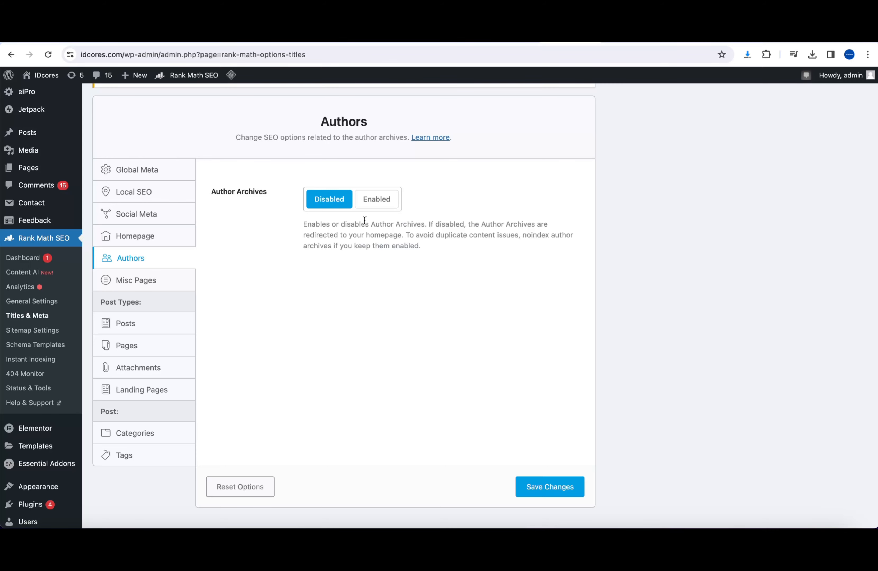
Review the Misc Pages options and the default title, description, schema and article type settings for Posts
click(176, 285)
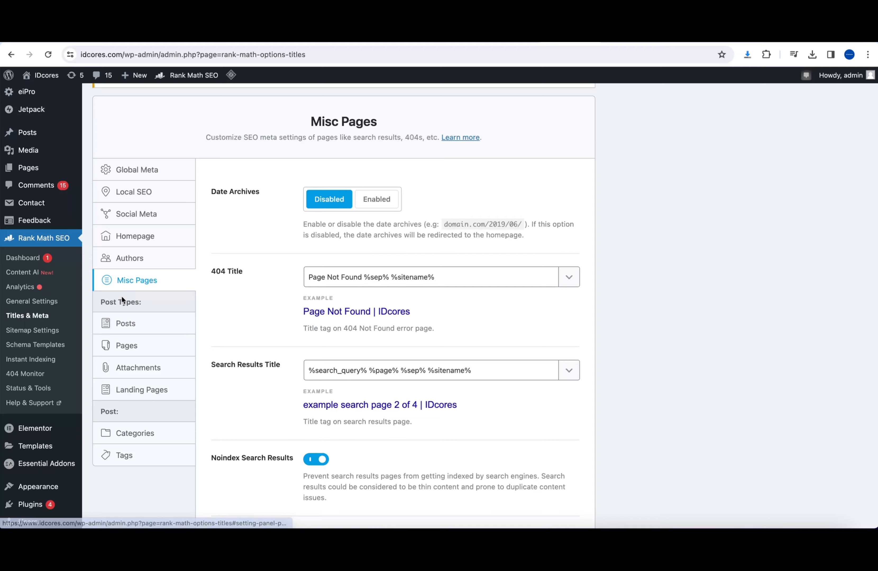
scroll(122, 299, down, 3)
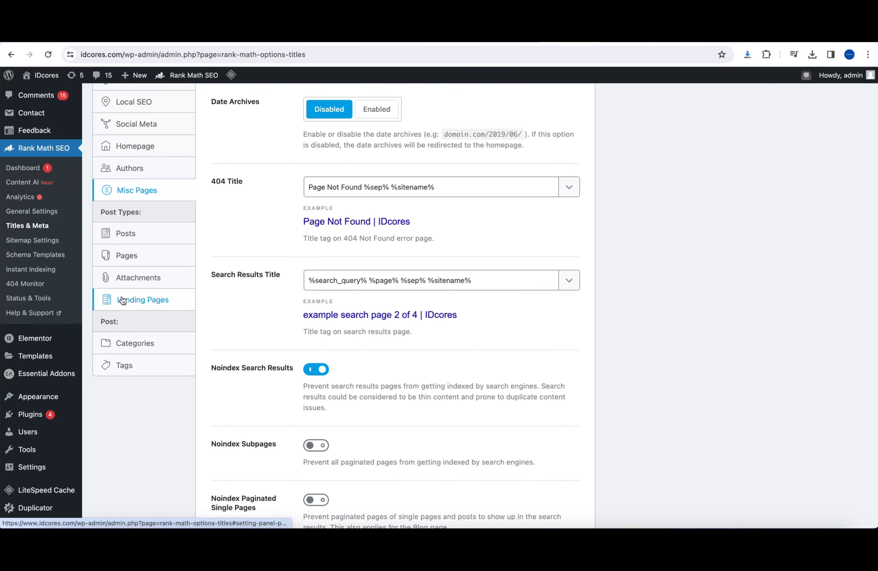
click(126, 233)
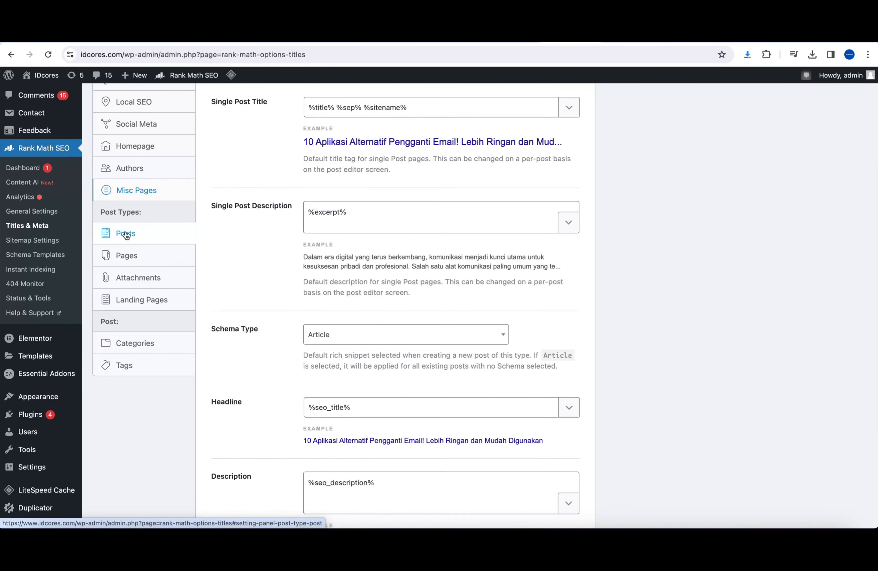
scroll(126, 235, up, 5)
scroll(253, 208, down, 6)
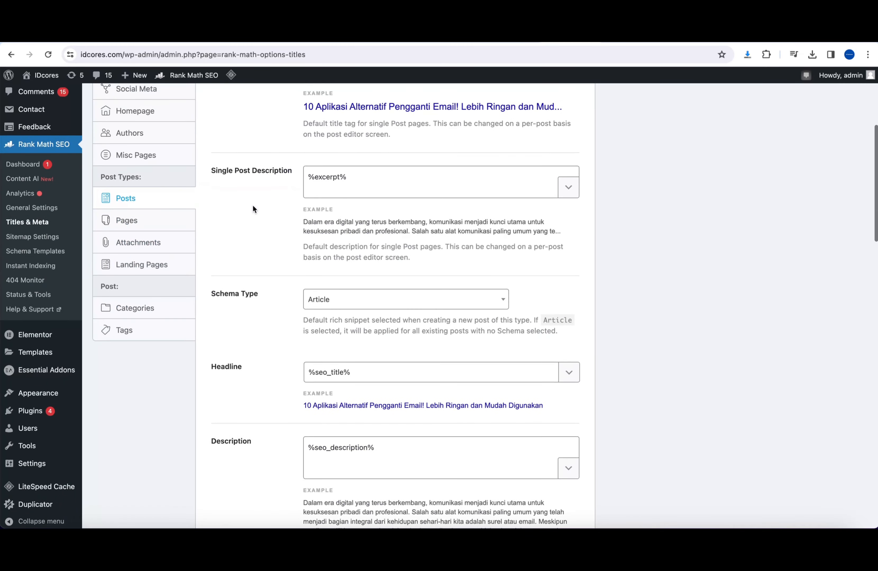
scroll(252, 204, down, 12)
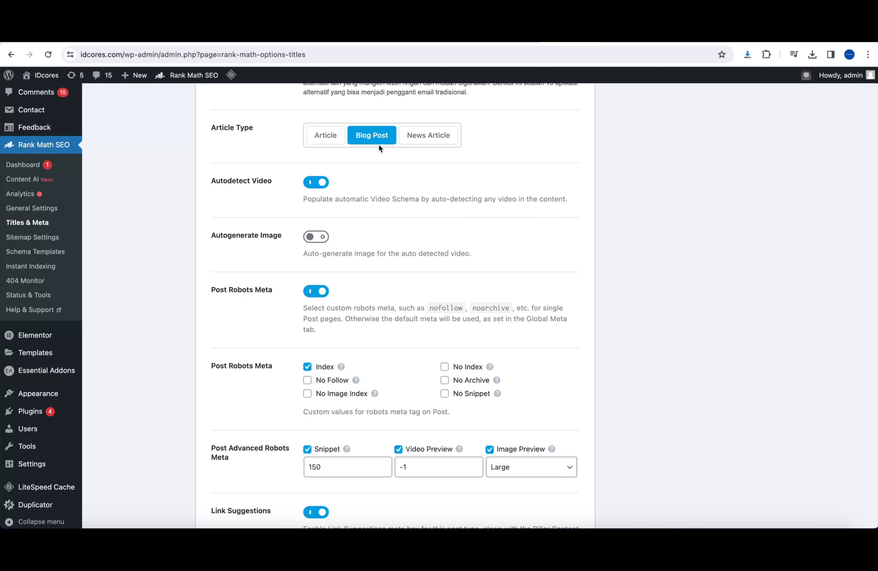
Examine the Post Robots Meta, Post Advanced Robots Meta and Link Suggestions options for Posts
scroll(379, 145, down, 3)
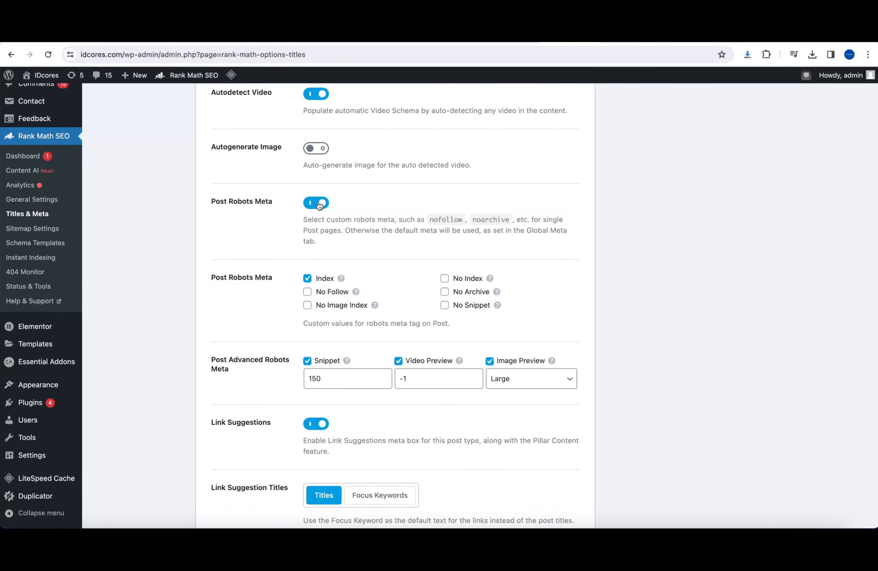
scroll(321, 211, down, 2)
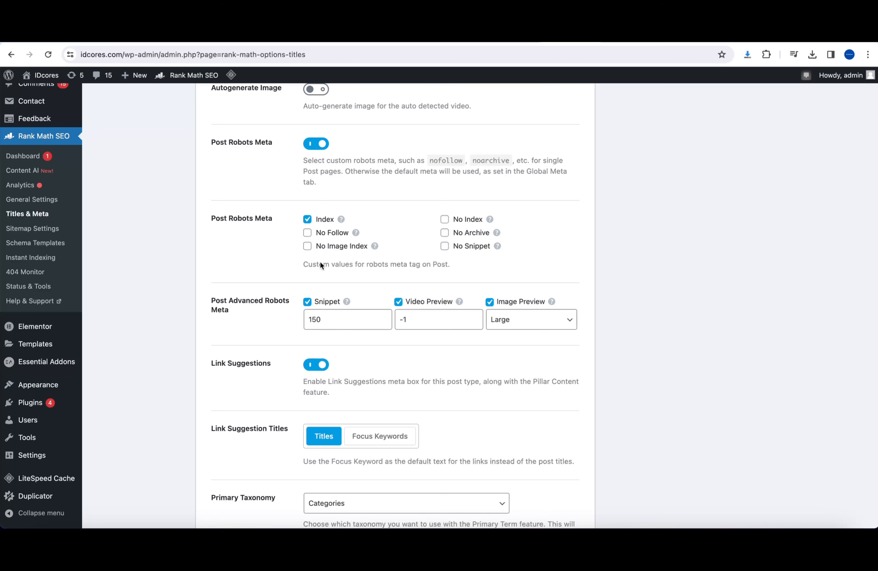
click(324, 320)
scroll(324, 320, down, 4)
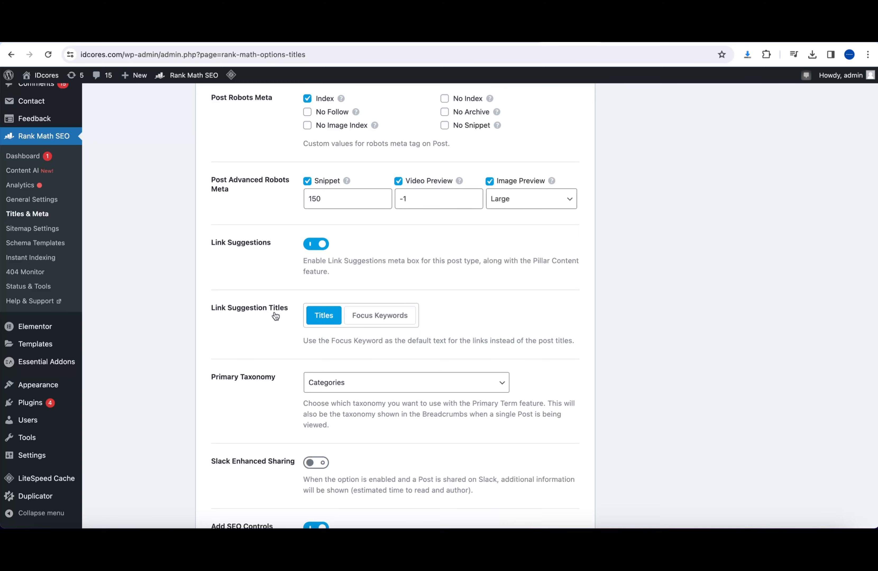
Set Link Suggestion Titles to Focus Keywords and Bulk Editing to Disabled for Posts, and save the changes
click(363, 313)
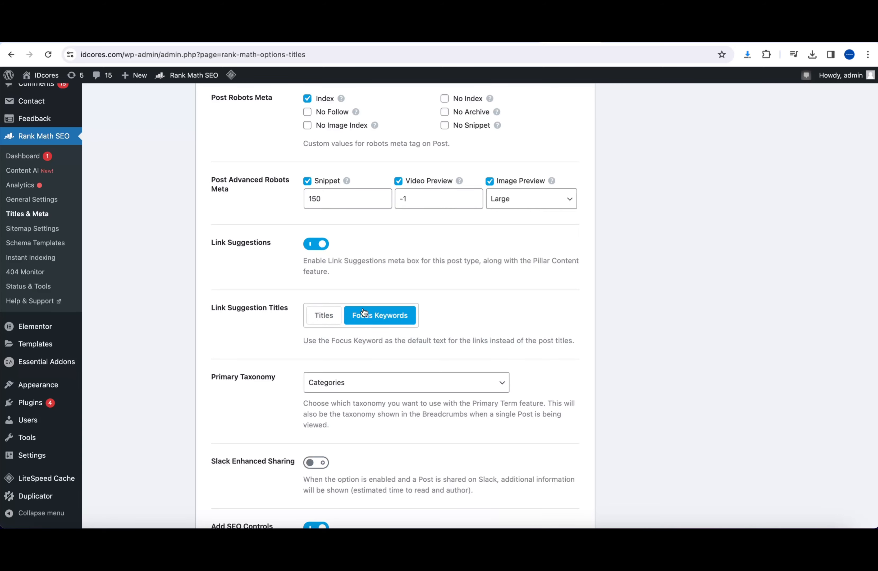
scroll(363, 311, down, 6)
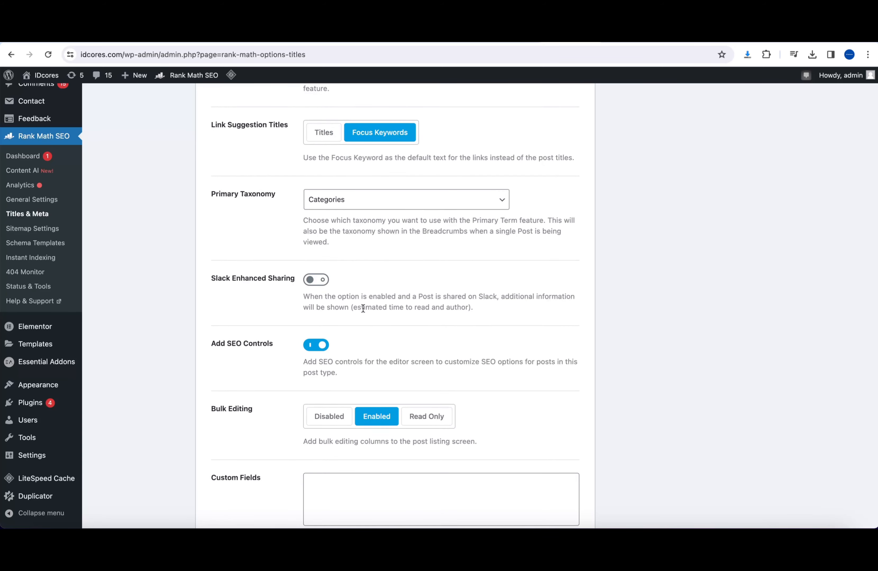
scroll(363, 309, down, 6)
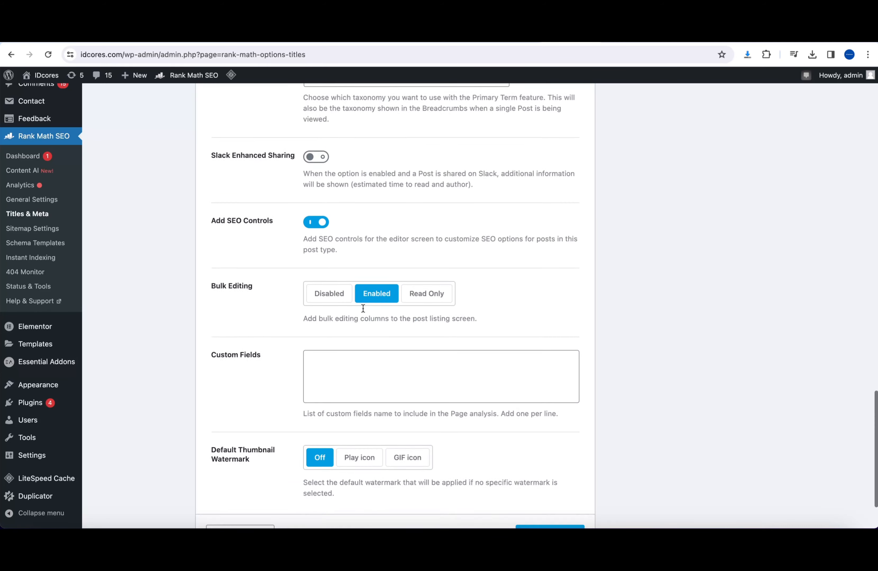
click(326, 217)
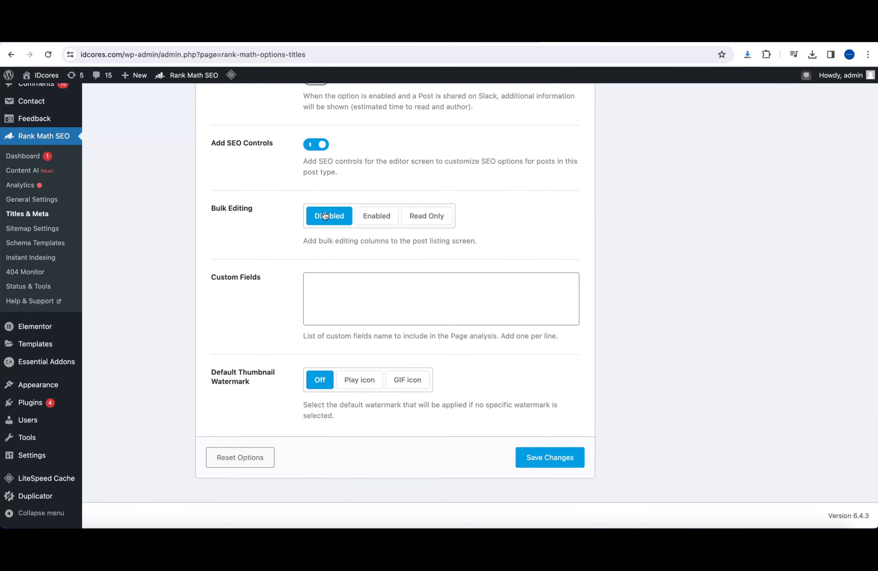
click(539, 463)
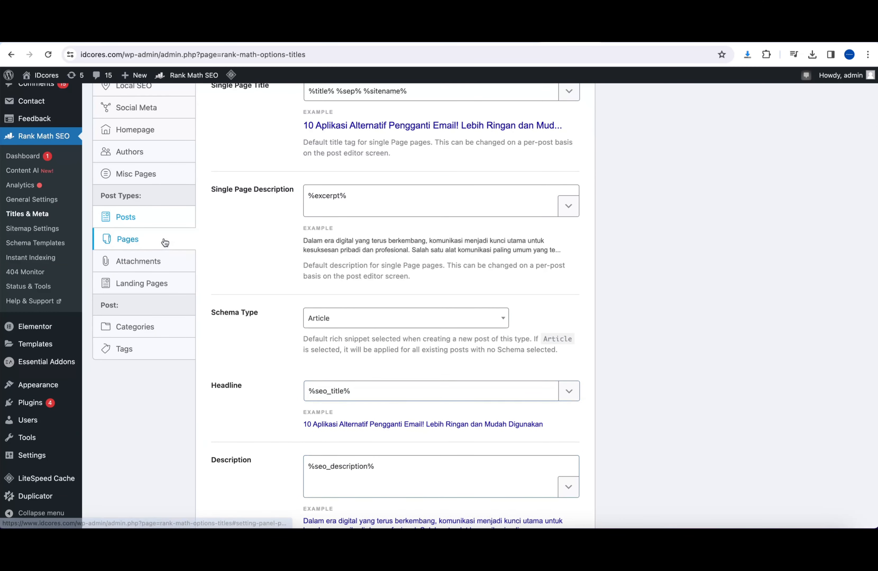
Check the Attachments settings and review the title, schema, link suggestion and bulk editing options for Landing Pages
click(159, 262)
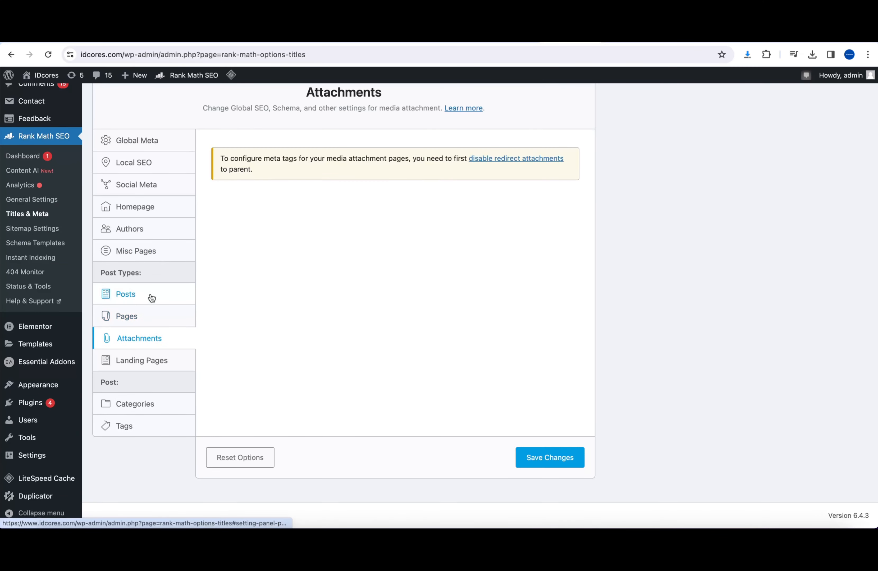
click(144, 358)
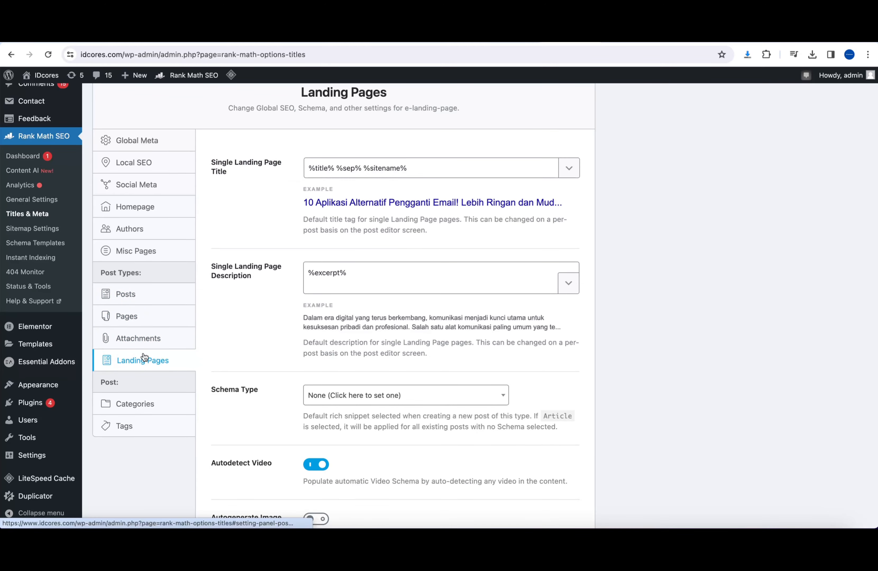
scroll(296, 352, down, 10)
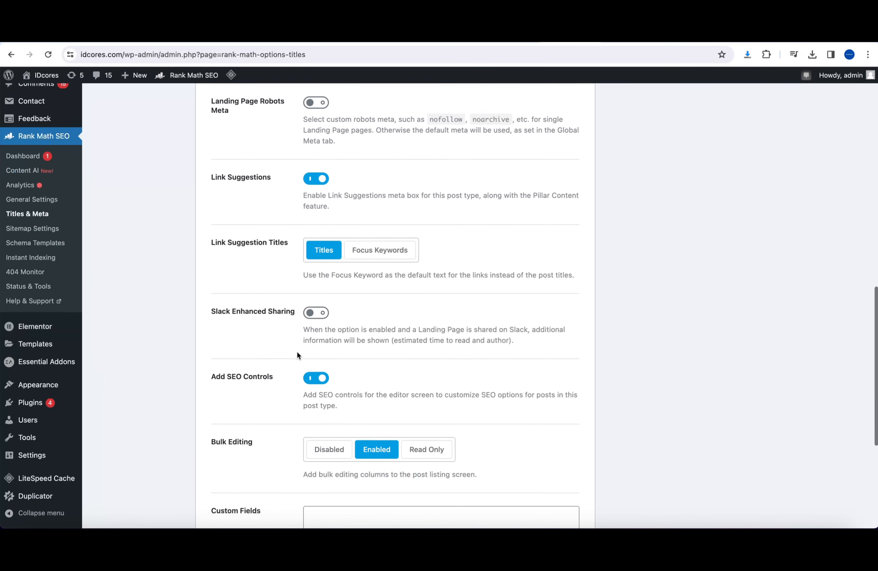
scroll(296, 352, up, 15)
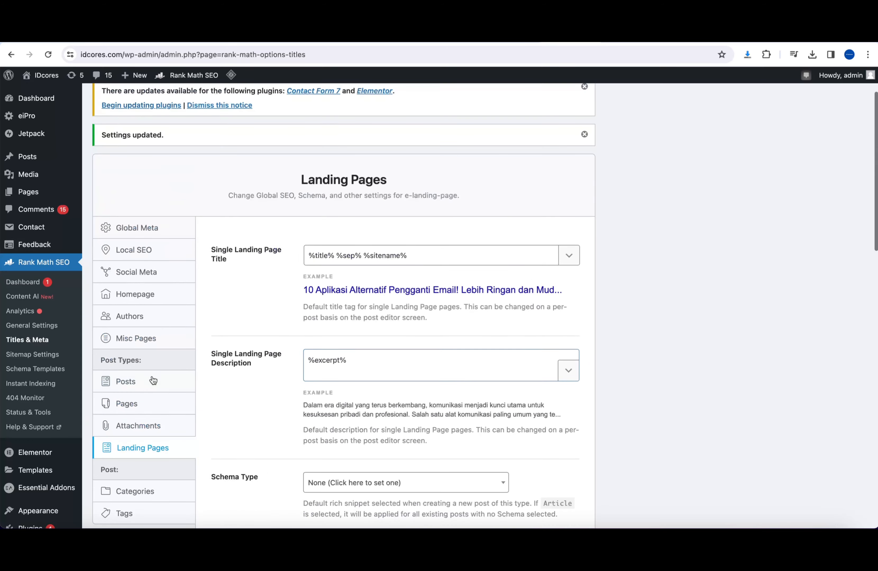